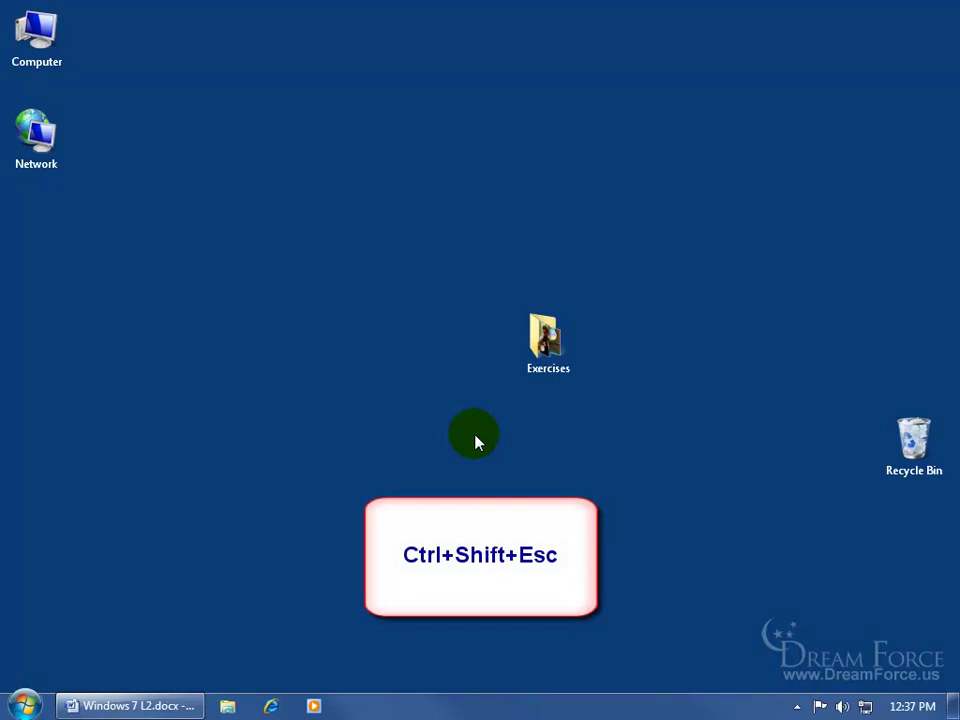
# Step: Open Windows Task Manager, close it, and start it again from the taskbar
pyautogui.hotkey('ctrl', 'shift', 'Escape')
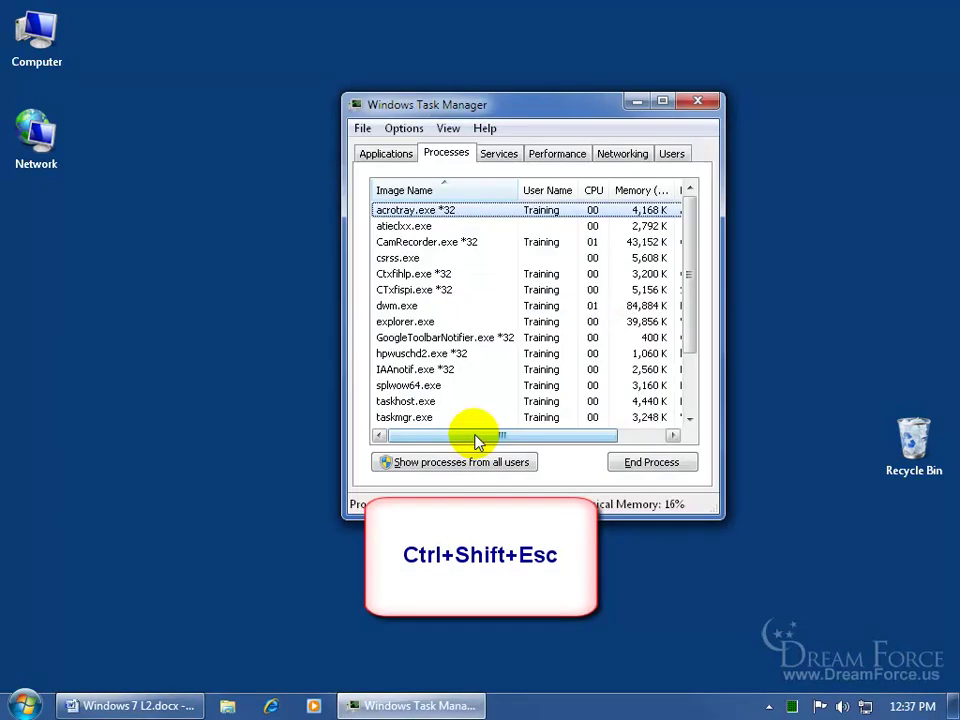
pyautogui.click(698, 101)
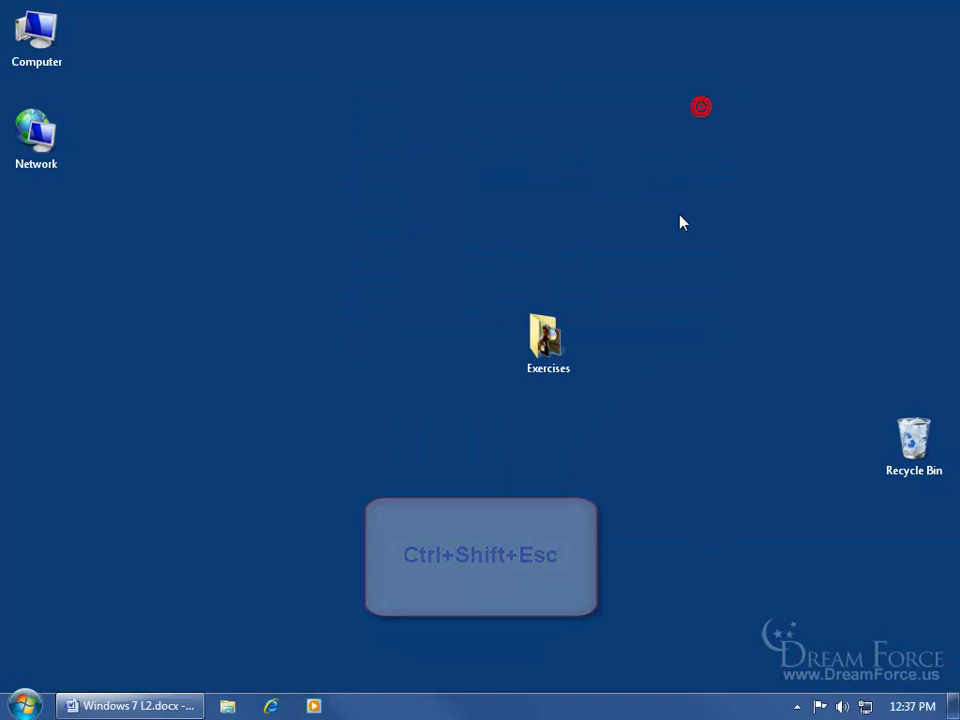
pyautogui.rightClick(519, 711)
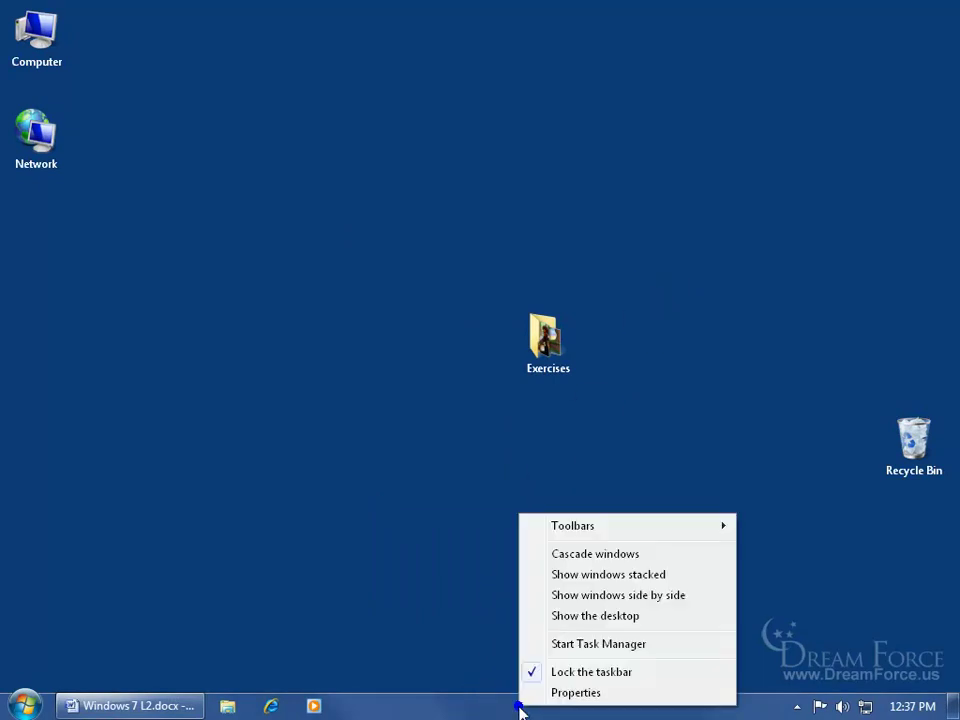
pyautogui.click(598, 644)
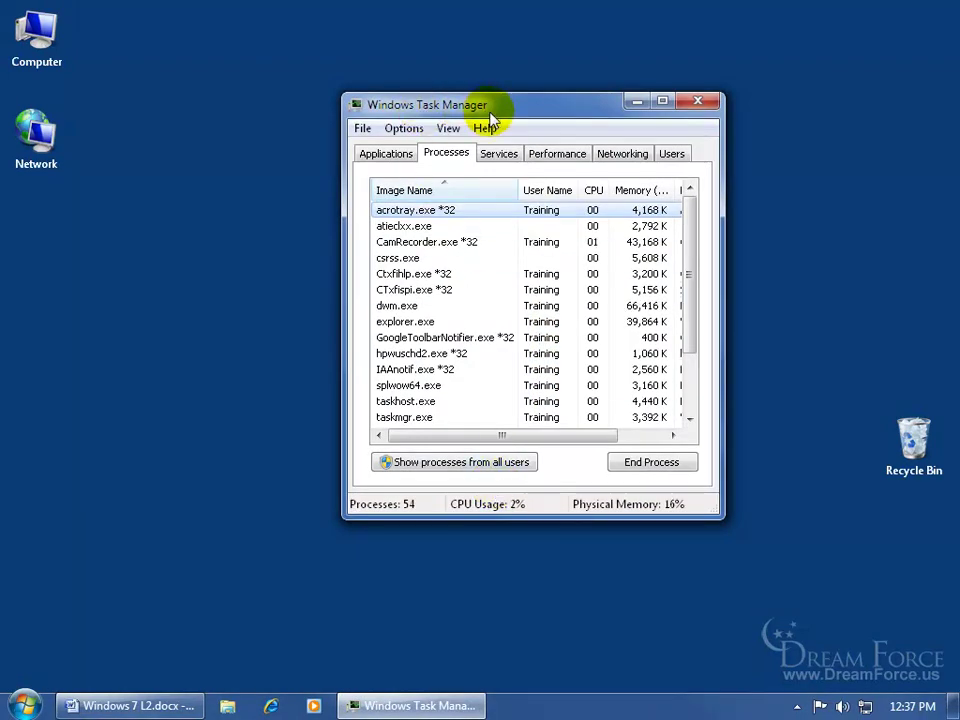
# Step: Select Windows 7 L2.docx among the running applications, and GoogleToolbarNotifier.exe among the running processes
pyautogui.click(392, 153)
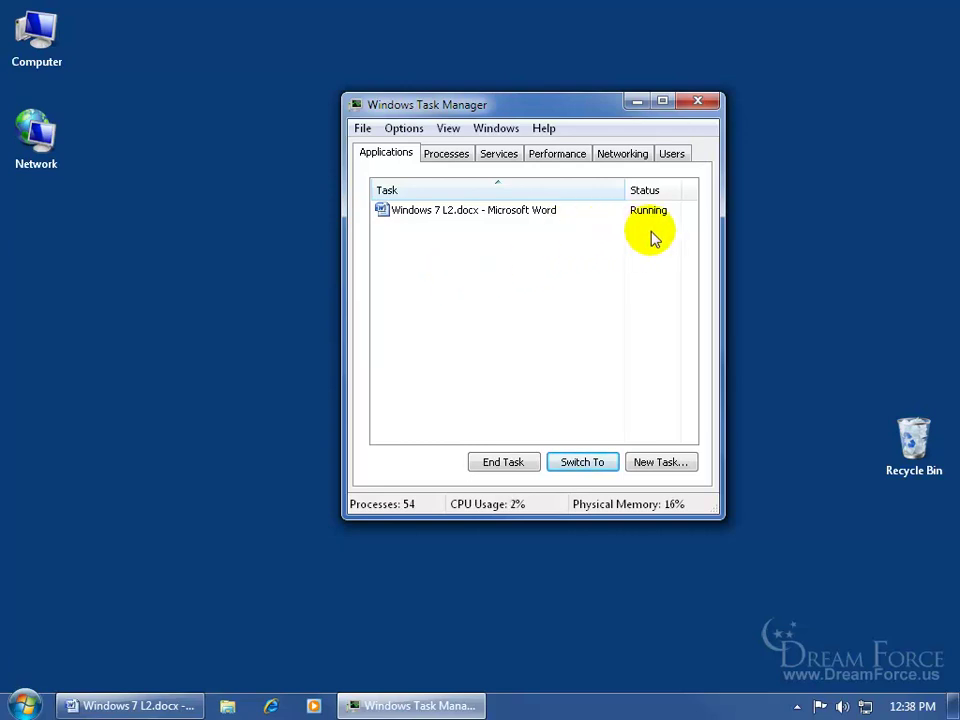
pyautogui.click(556, 209)
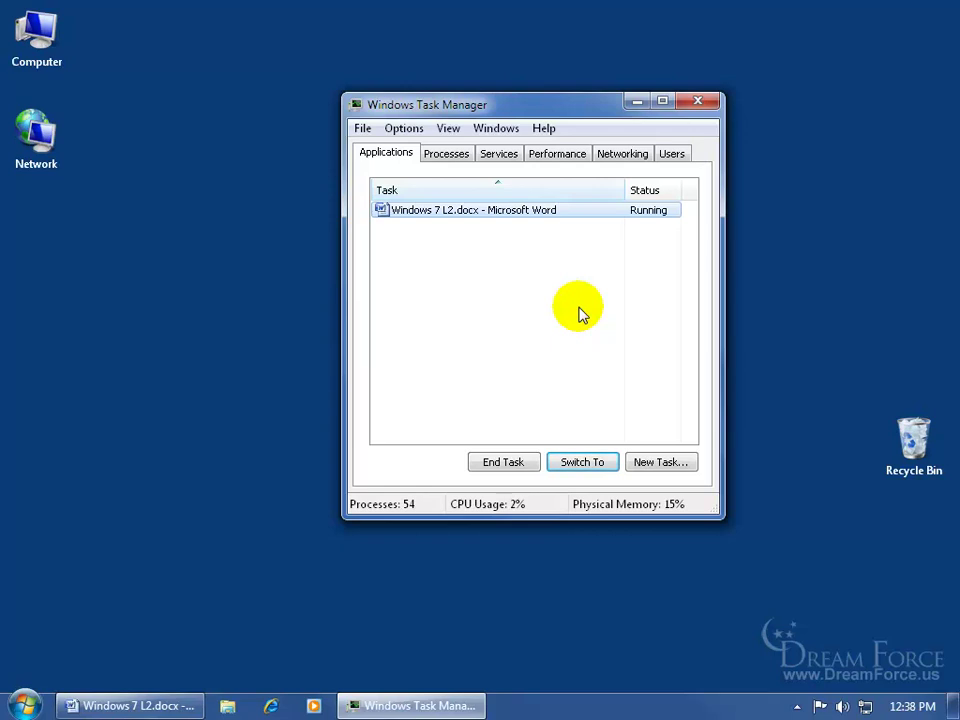
pyautogui.click(449, 160)
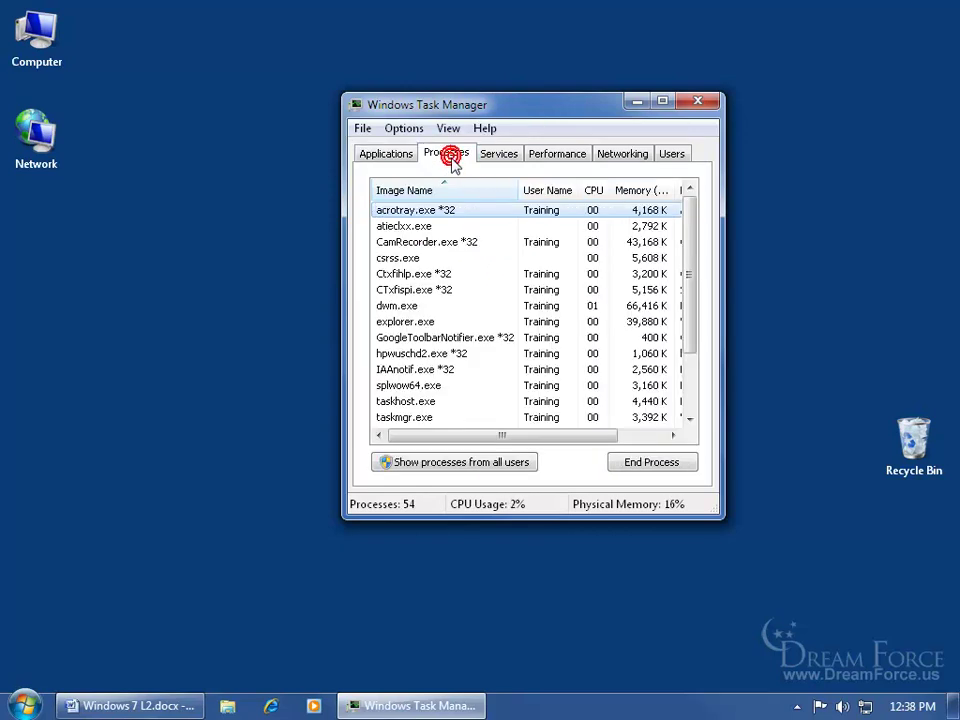
pyautogui.click(470, 339)
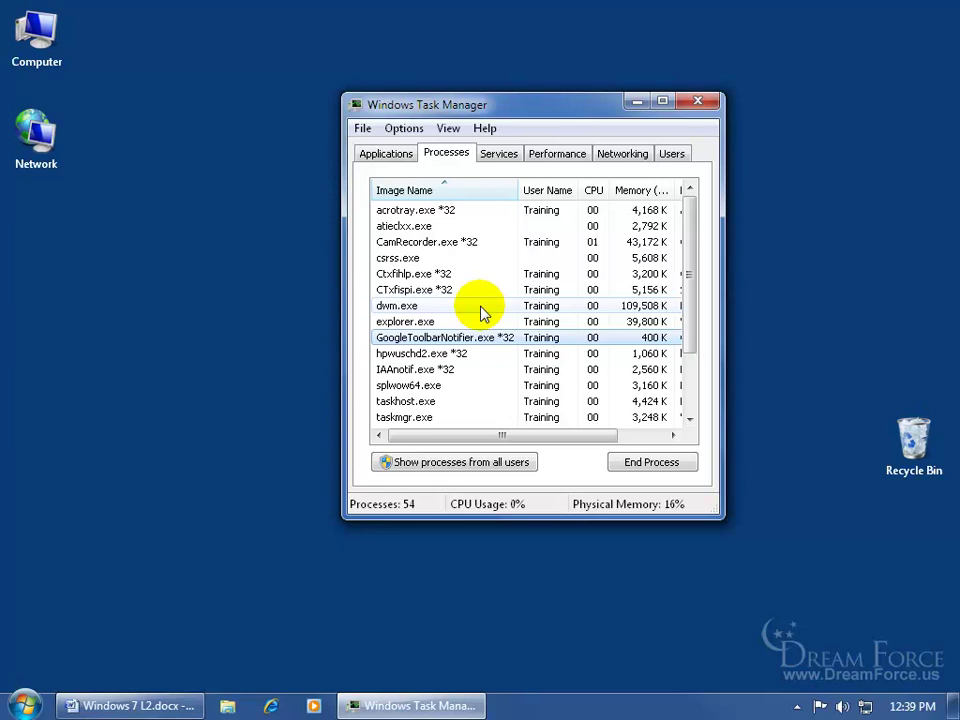
# Step: Widen the Description column of the services list to fit its contents and examine the service descriptions and statuses
pyautogui.click(501, 151)
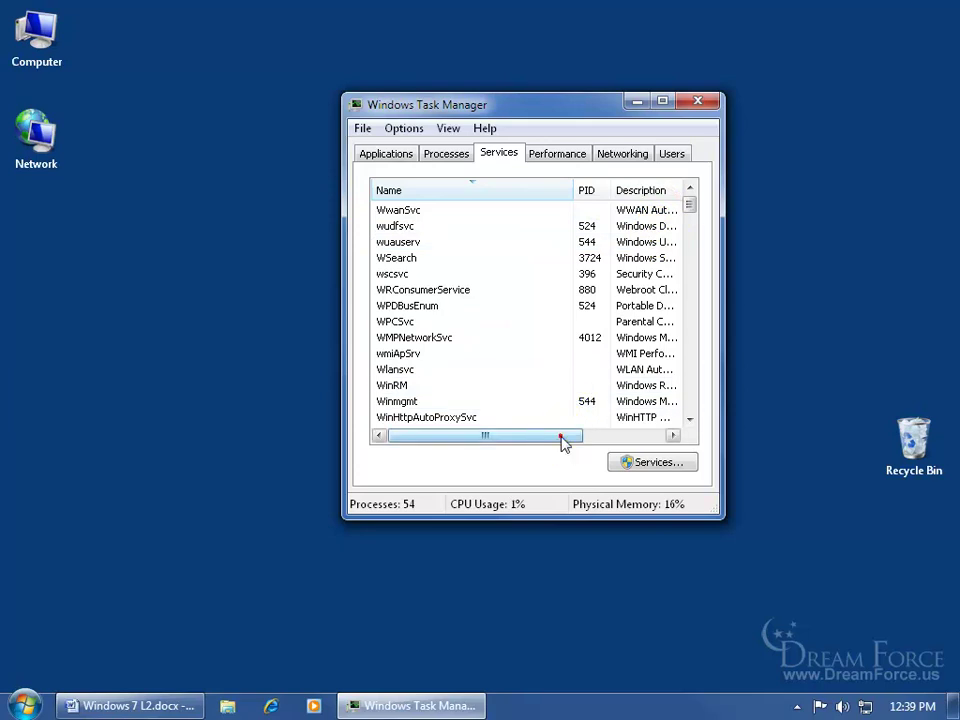
pyautogui.moveTo(559, 436); pyautogui.dragTo(605, 438)
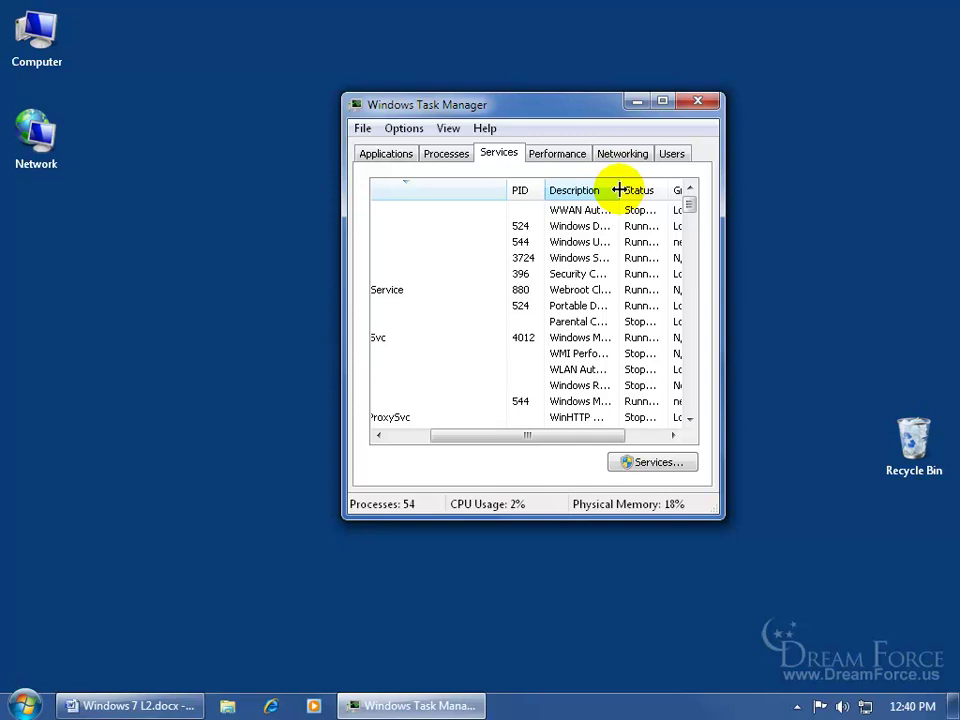
pyautogui.moveTo(619, 190); pyautogui.dragTo(636, 190)
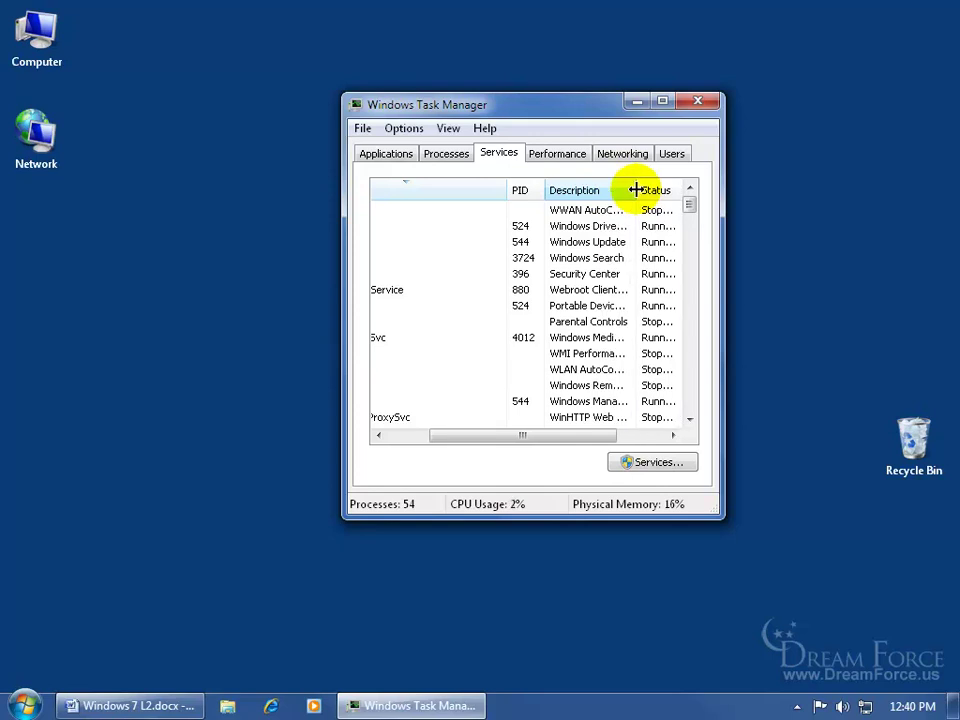
pyautogui.doubleClick(636, 190)
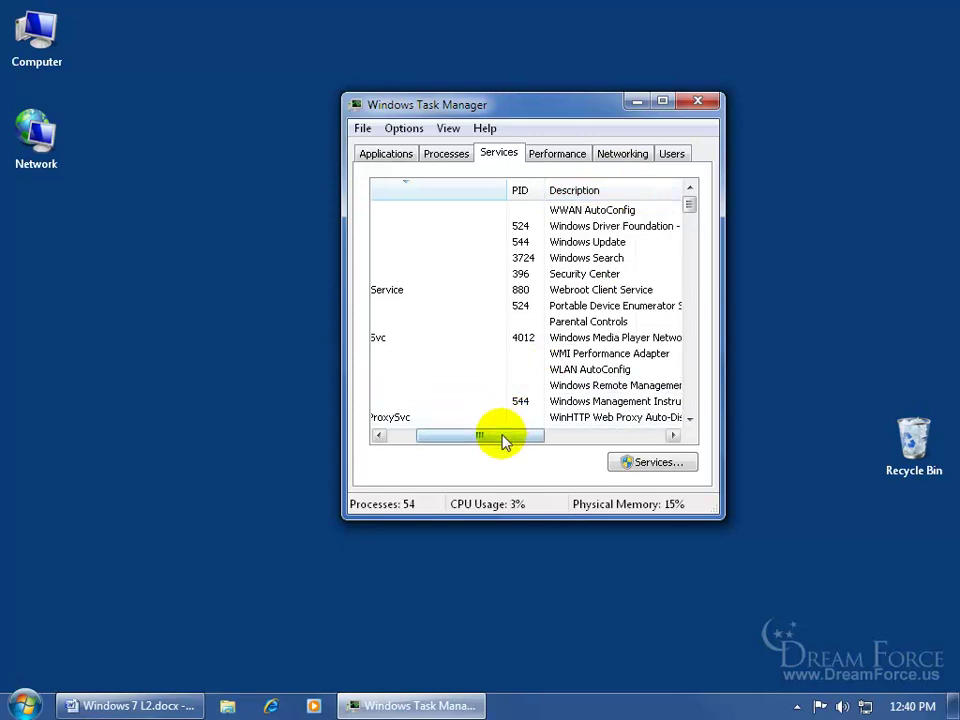
pyautogui.moveTo(504, 441); pyautogui.dragTo(574, 444)
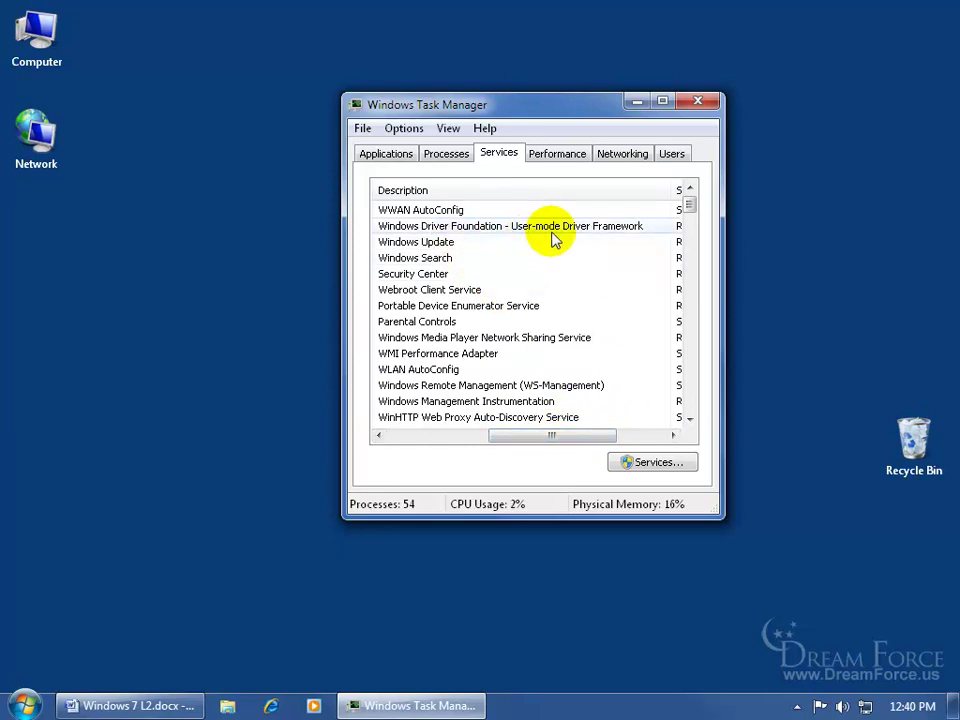
pyautogui.moveTo(579, 435); pyautogui.dragTo(598, 444)
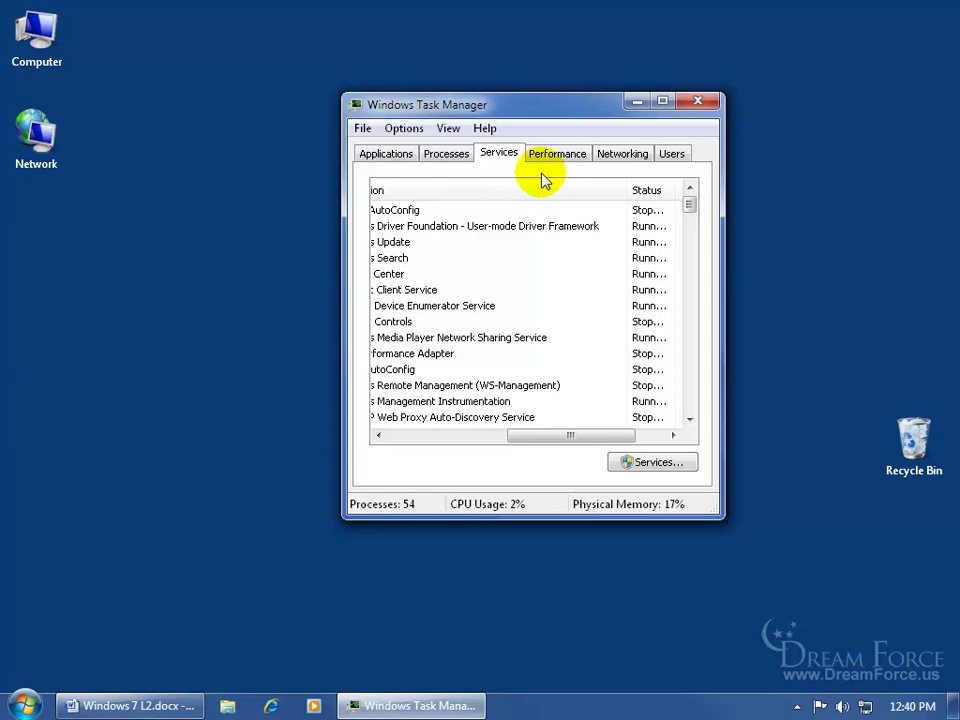
pyautogui.moveTo(540, 436); pyautogui.dragTo(519, 436)
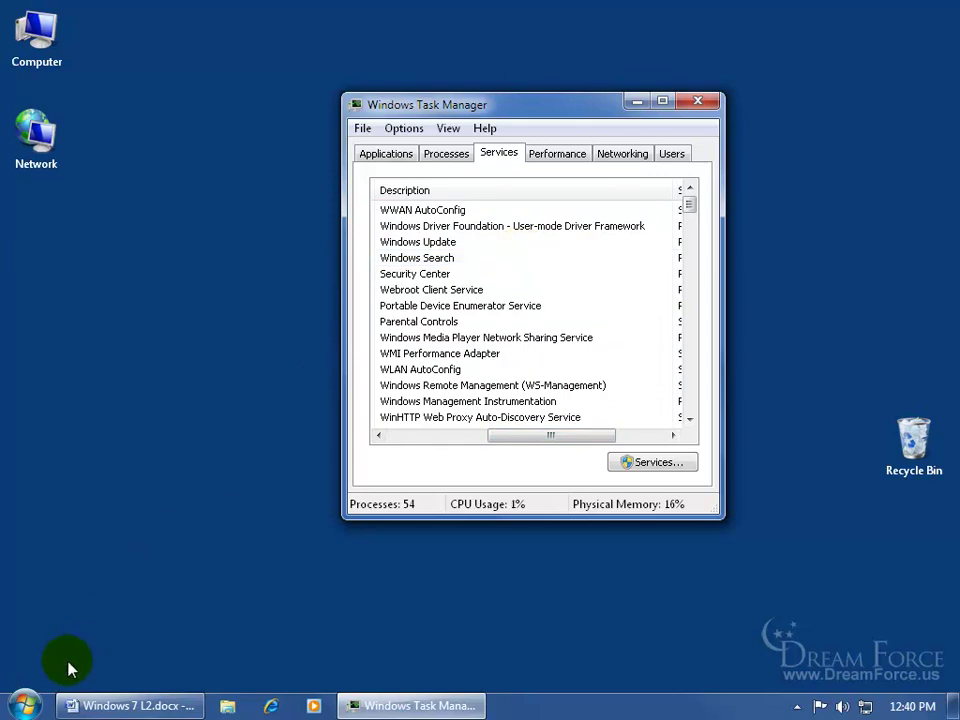
# Step: Launch the System Configuration utility by searching for and running msconfig
pyautogui.click(20, 708)
pyautogui.click(22, 662)
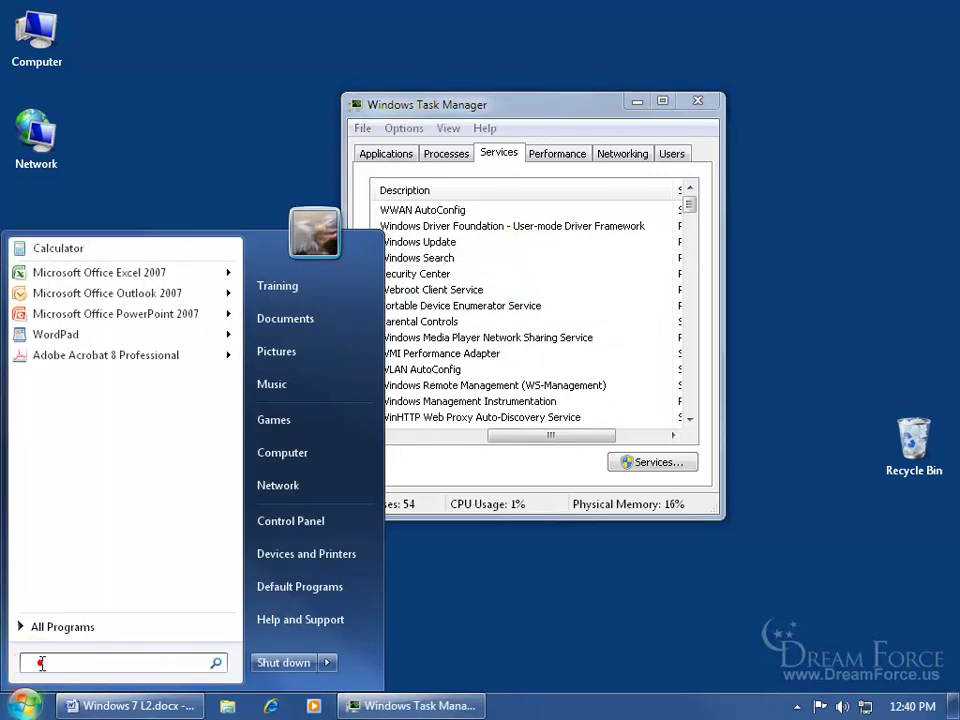
pyautogui.write('ms')
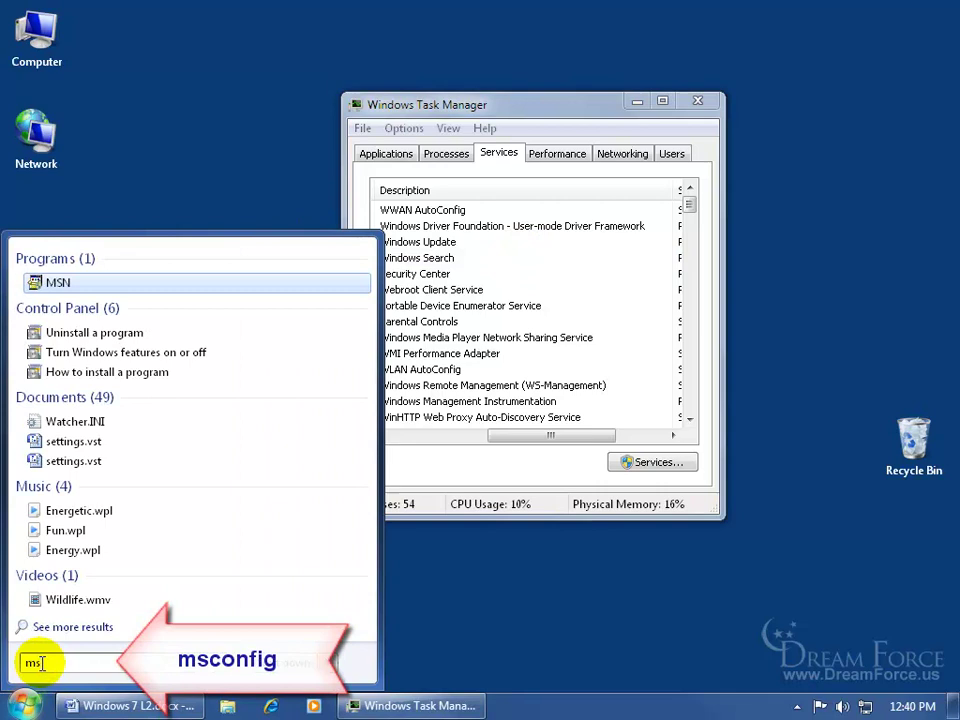
pyautogui.write('config')
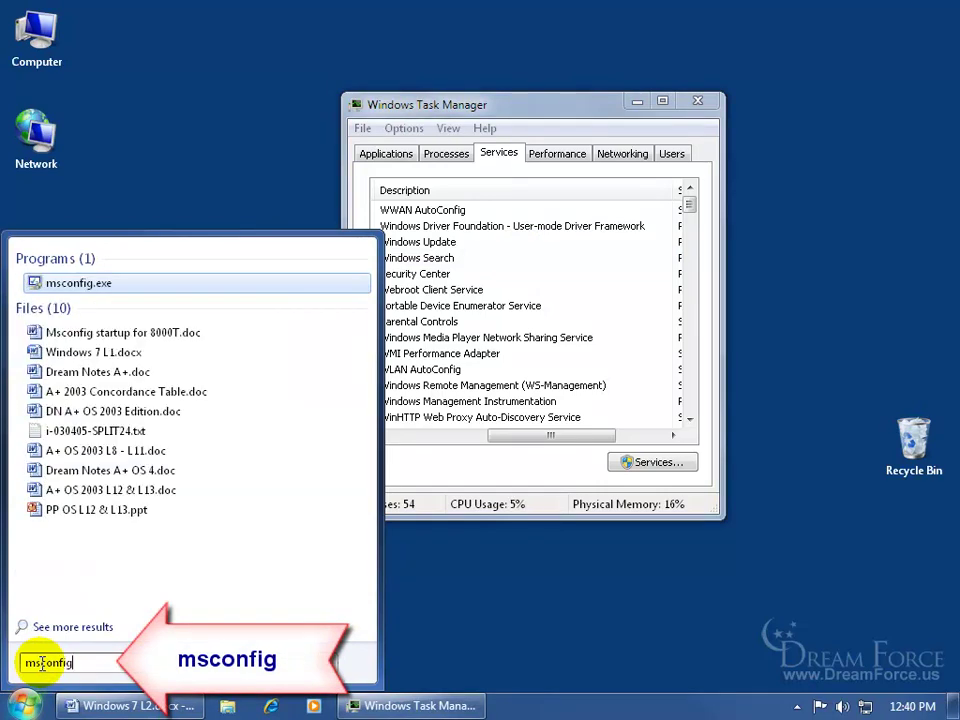
pyautogui.press('Return')
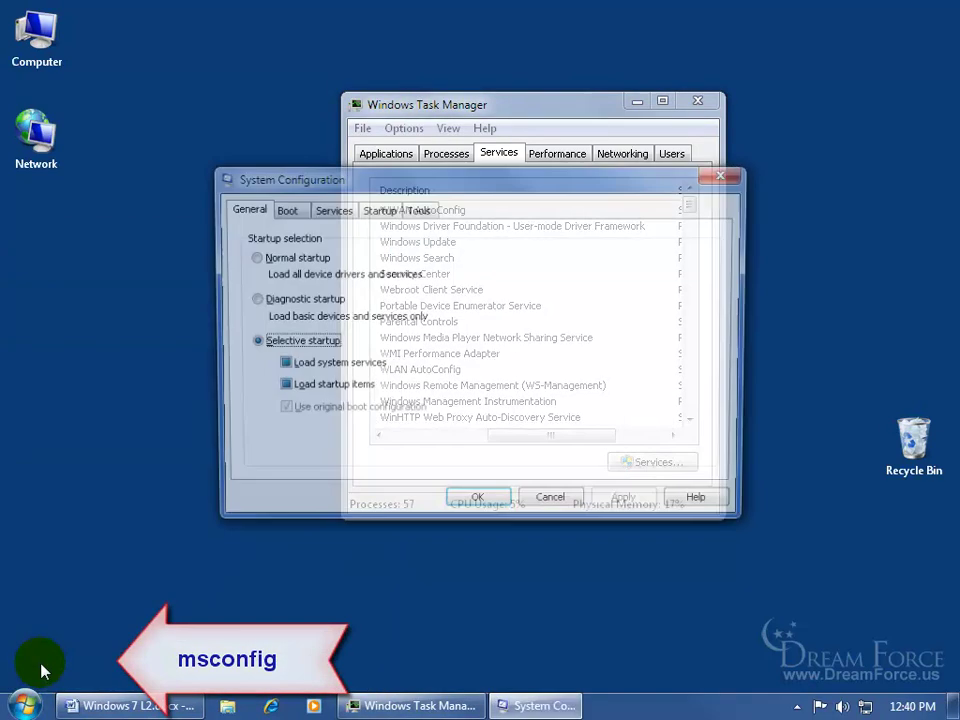
# Step: Review the services in System Configuration, disable the Google Toolbar startup item, and close the window without applying the change
pyautogui.click(334, 216)
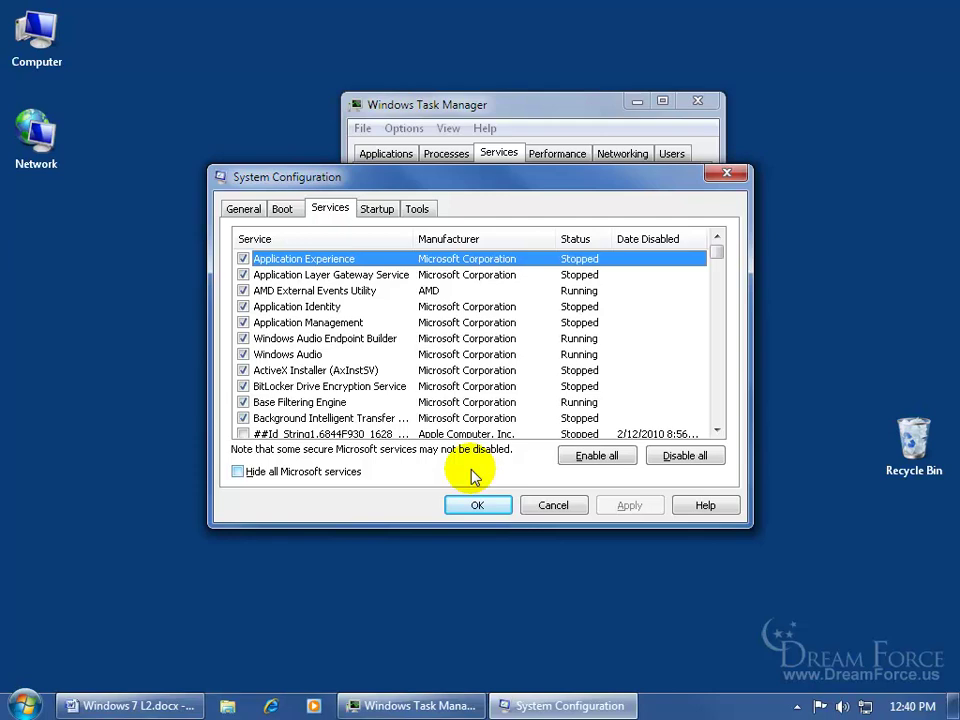
pyautogui.click(378, 210)
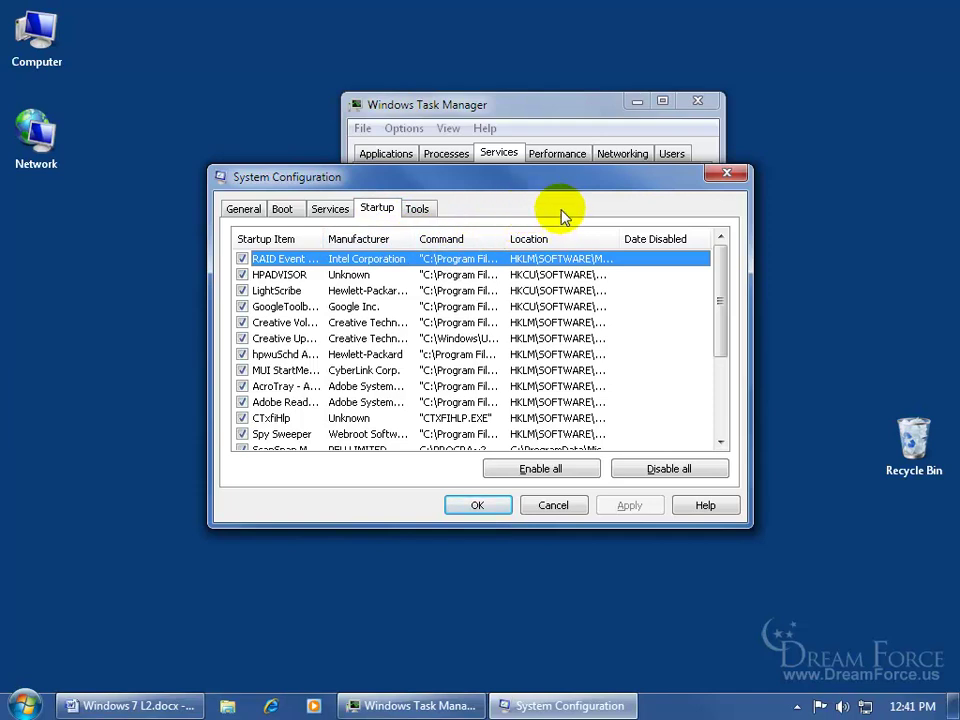
pyautogui.click(241, 306)
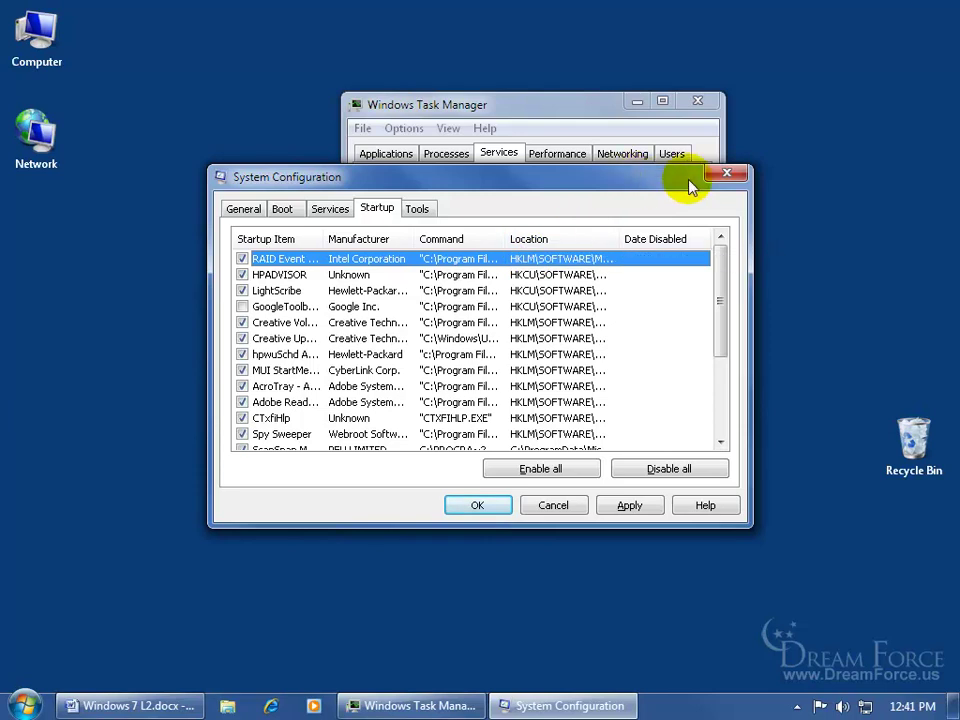
pyautogui.click(727, 177)
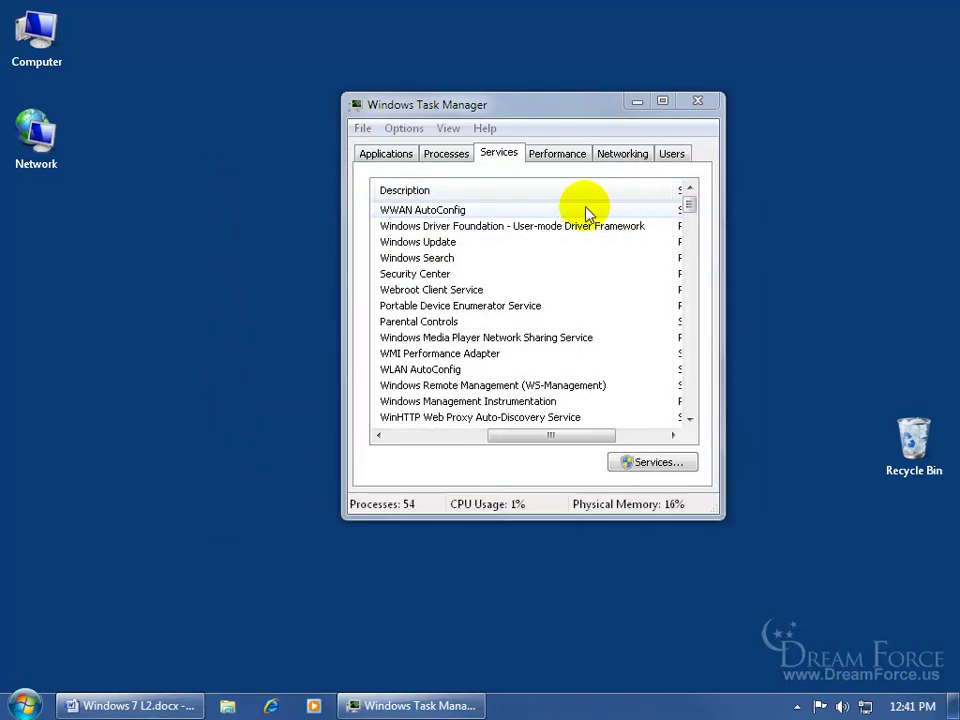
# Step: Revisit the running processes in Task Manager, and examine the CPU and memory usage graphs
pyautogui.click(462, 156)
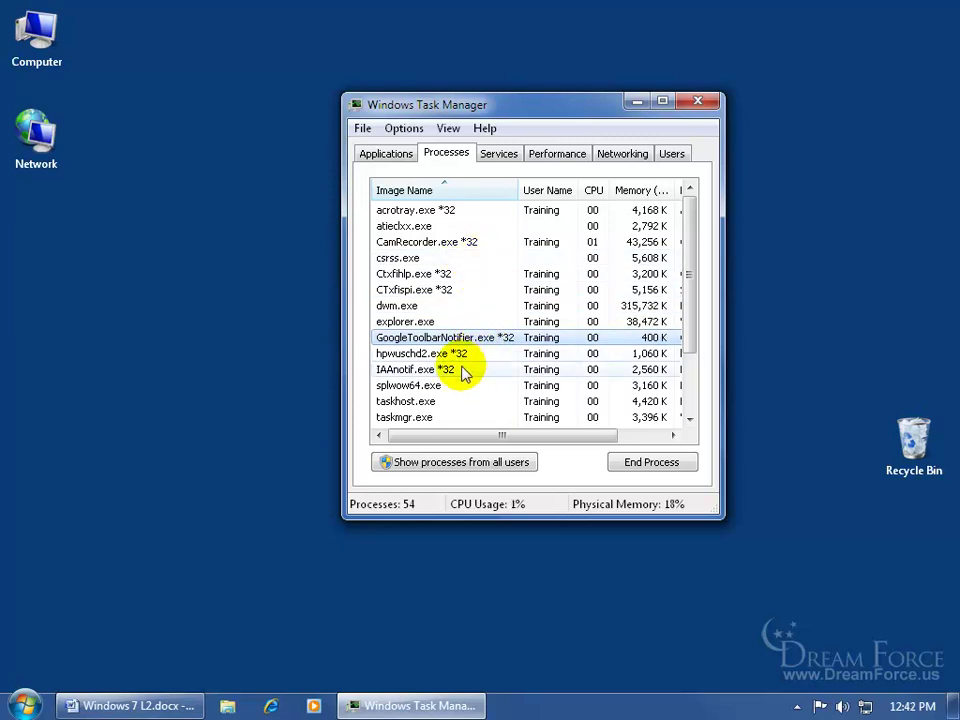
pyautogui.click(518, 157)
pyautogui.click(556, 156)
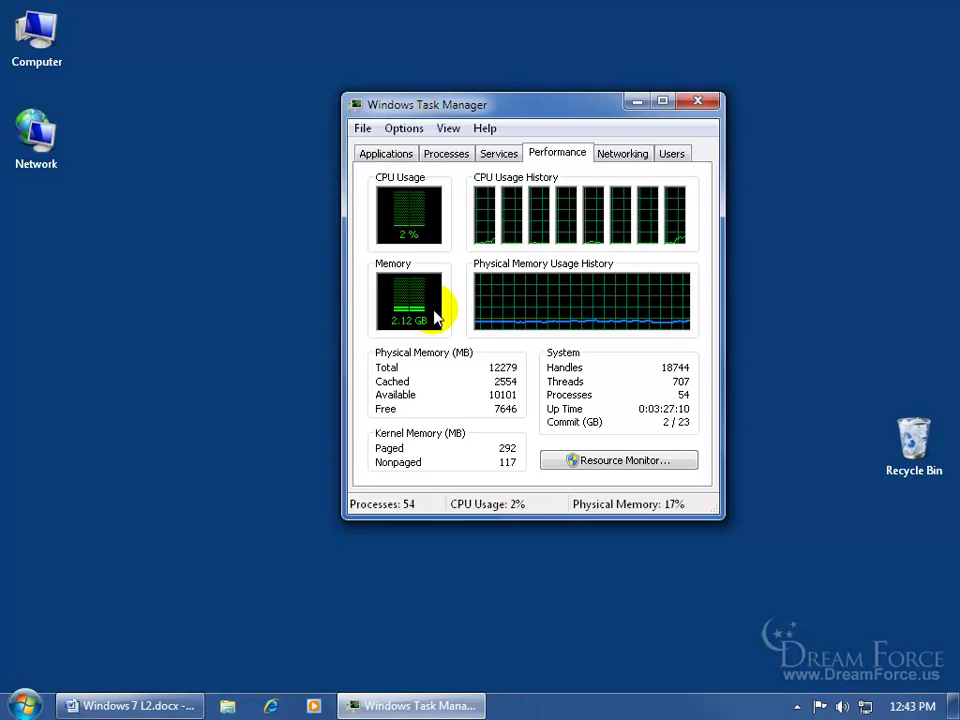
# Step: Launch Resource Monitor, examine the resource overview and the physical memory breakdown, and close it
pyautogui.click(624, 461)
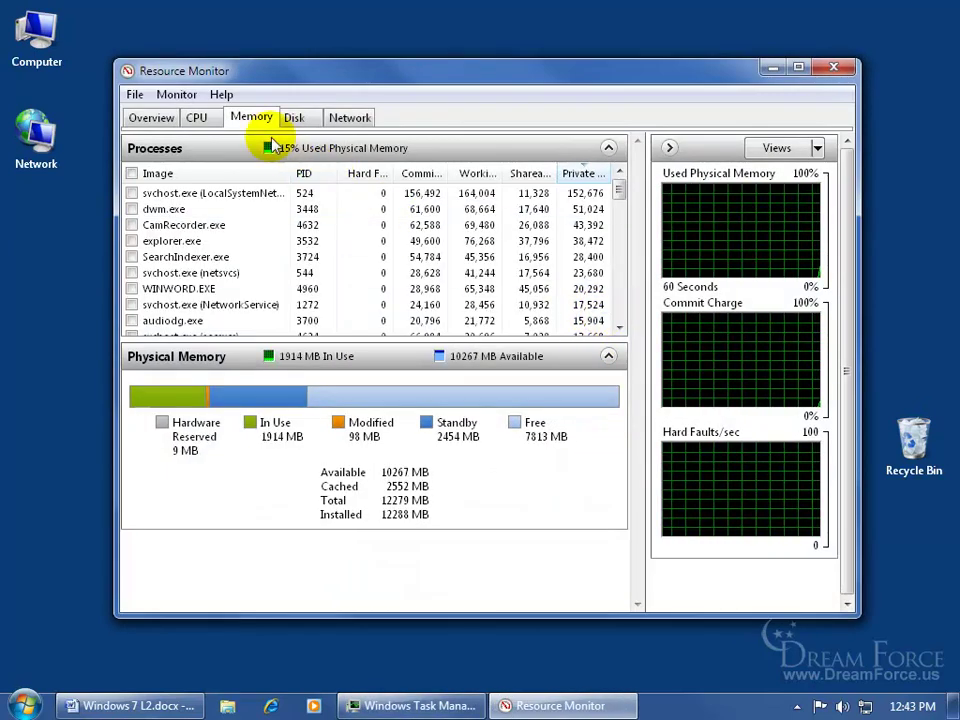
pyautogui.click(152, 118)
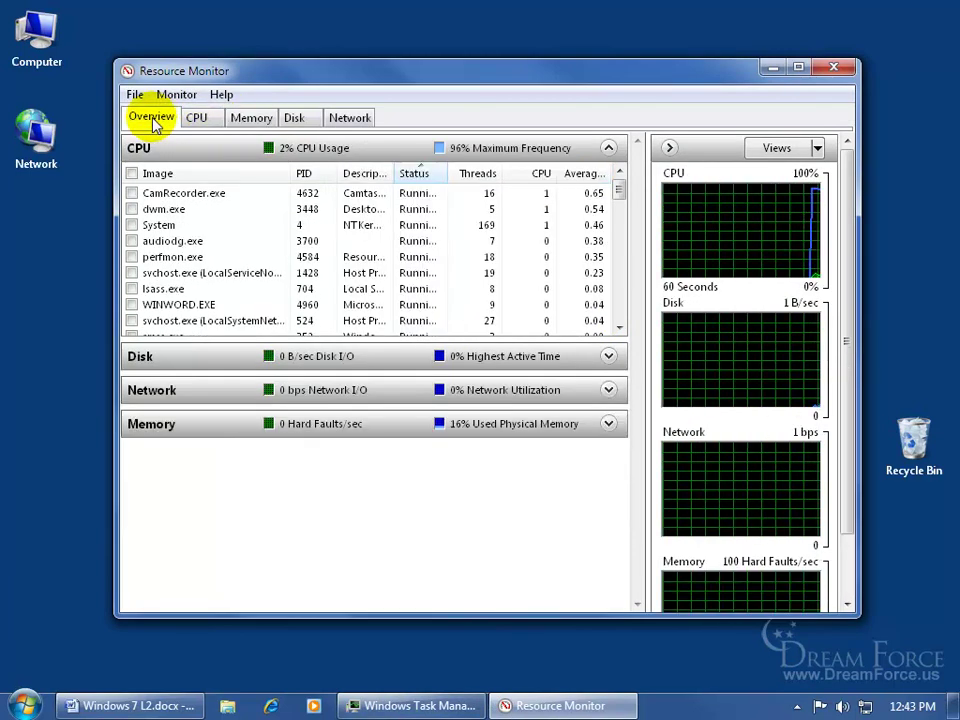
pyautogui.click(252, 118)
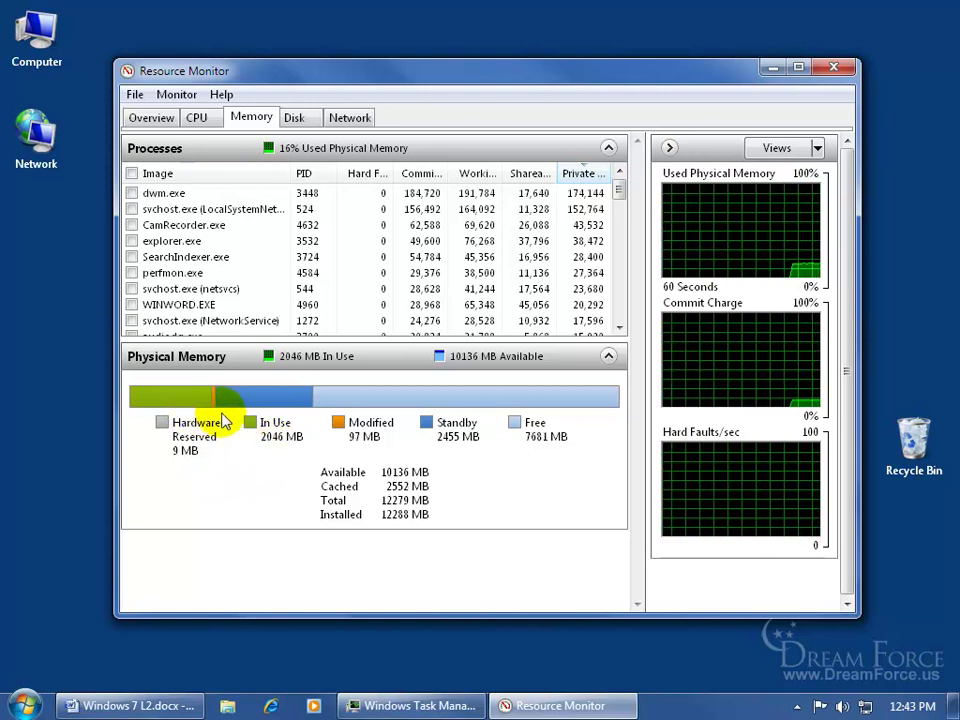
pyautogui.moveTo(226, 408)
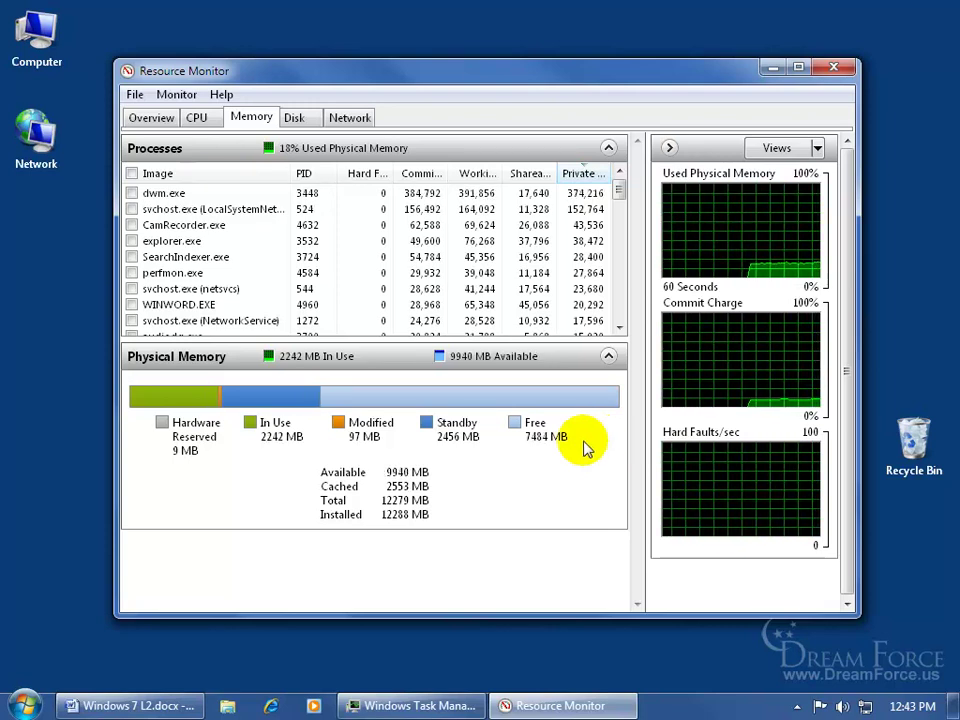
pyautogui.moveTo(356, 400)
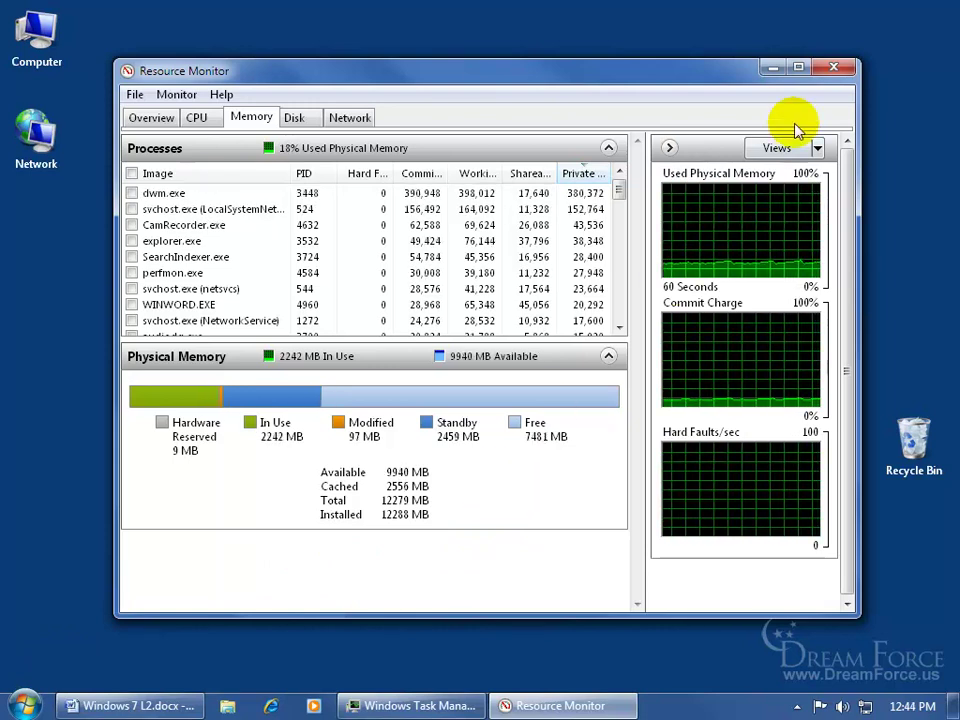
pyautogui.click(834, 67)
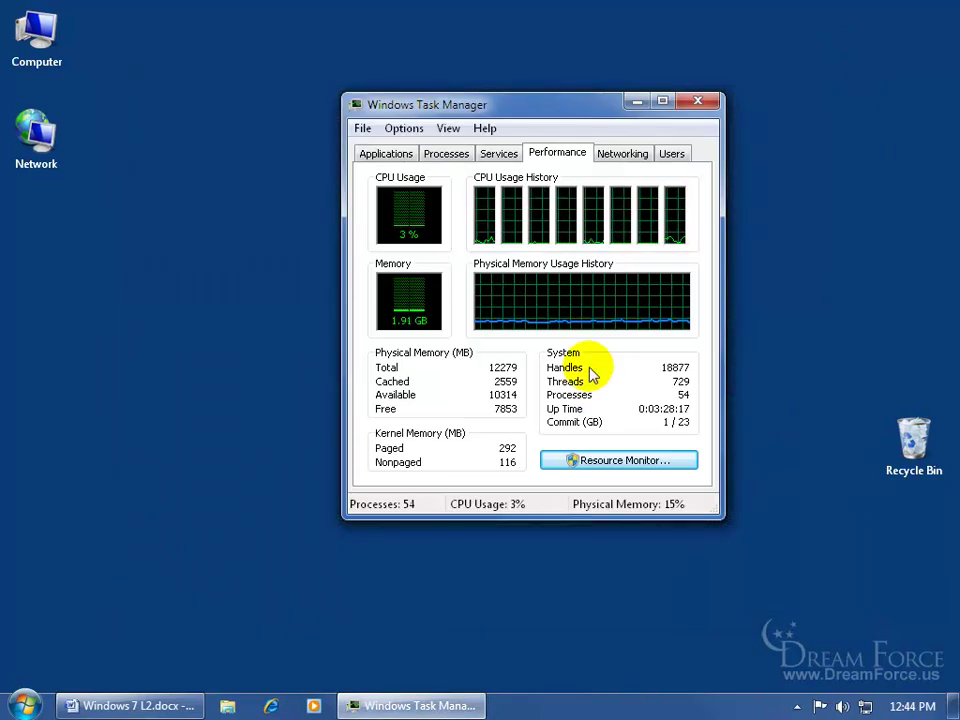
# Step: Check the Local Area Connection's network utilization, and select the Training account among the logged-on users
pyautogui.click(626, 156)
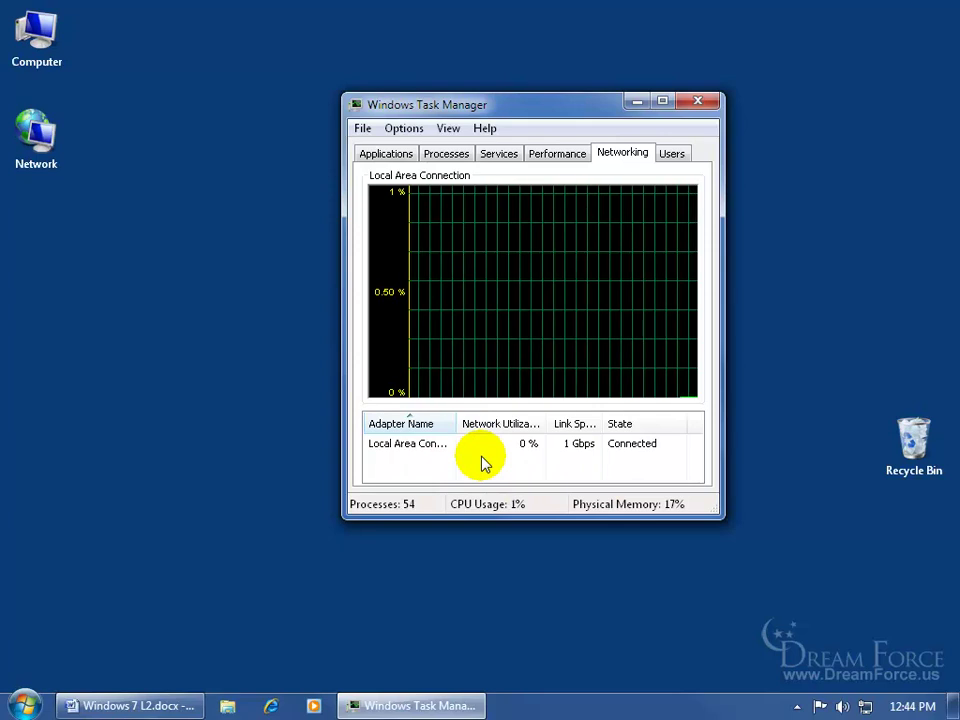
pyautogui.click(673, 155)
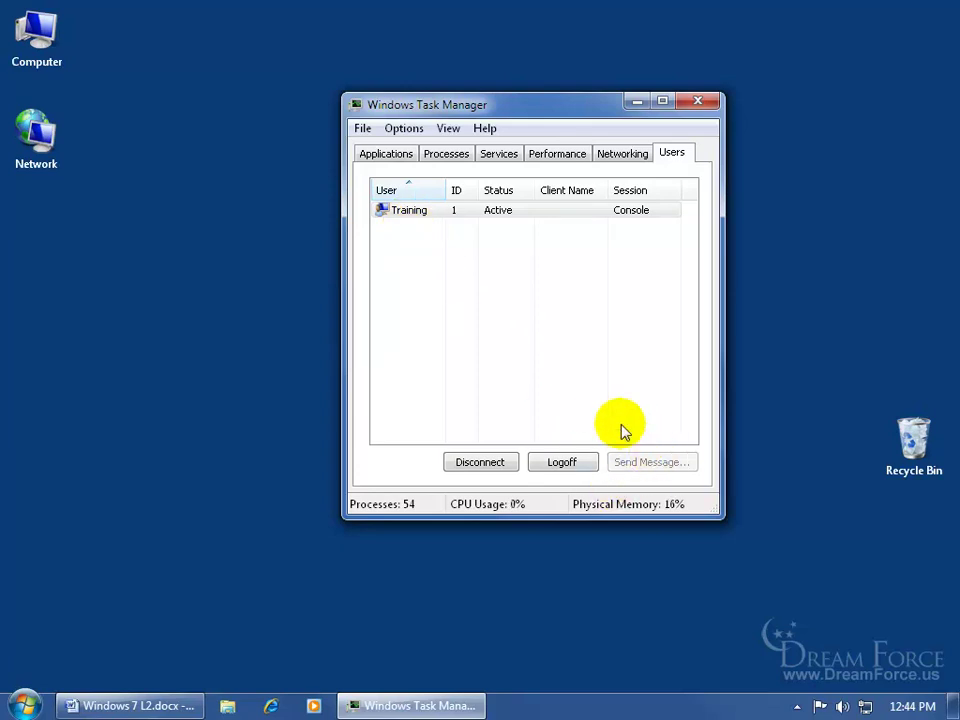
pyautogui.click(424, 209)
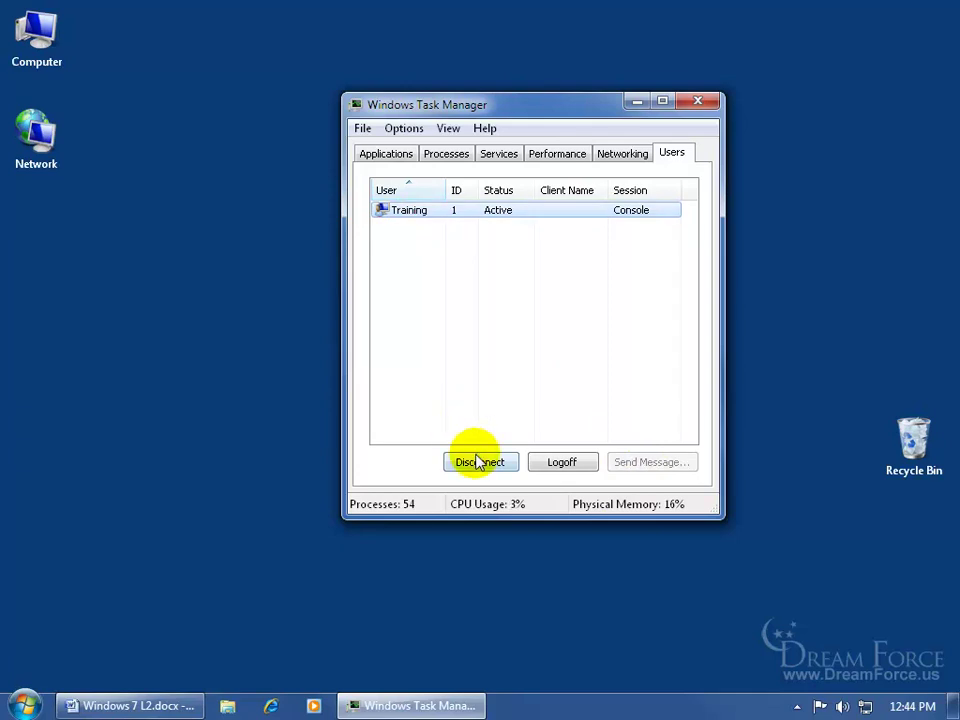